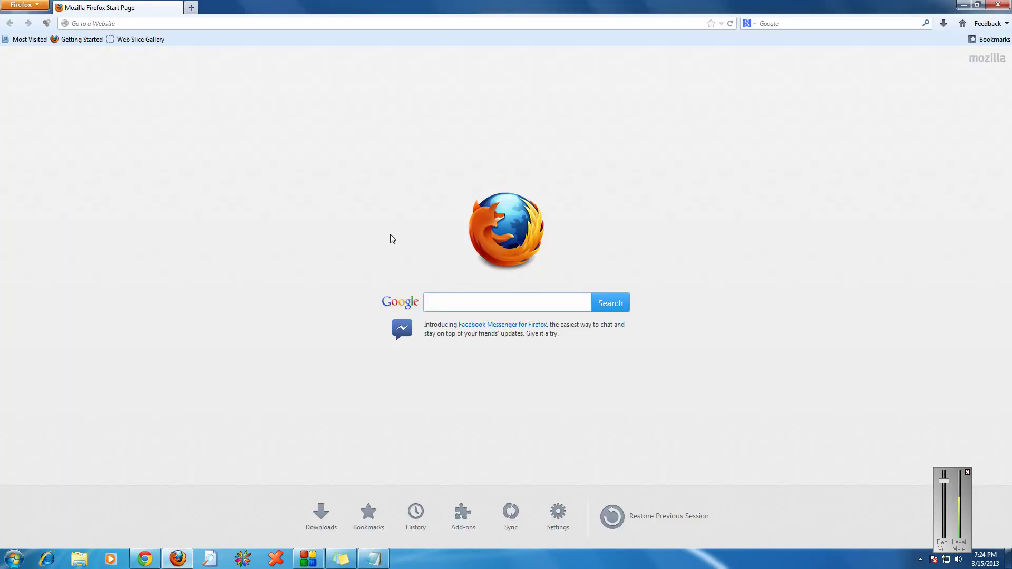
Step: Open a new tab, get past the proxy authentication prompt, and load Google India
{"action": "left_click", "coordinate": [198, 6]}
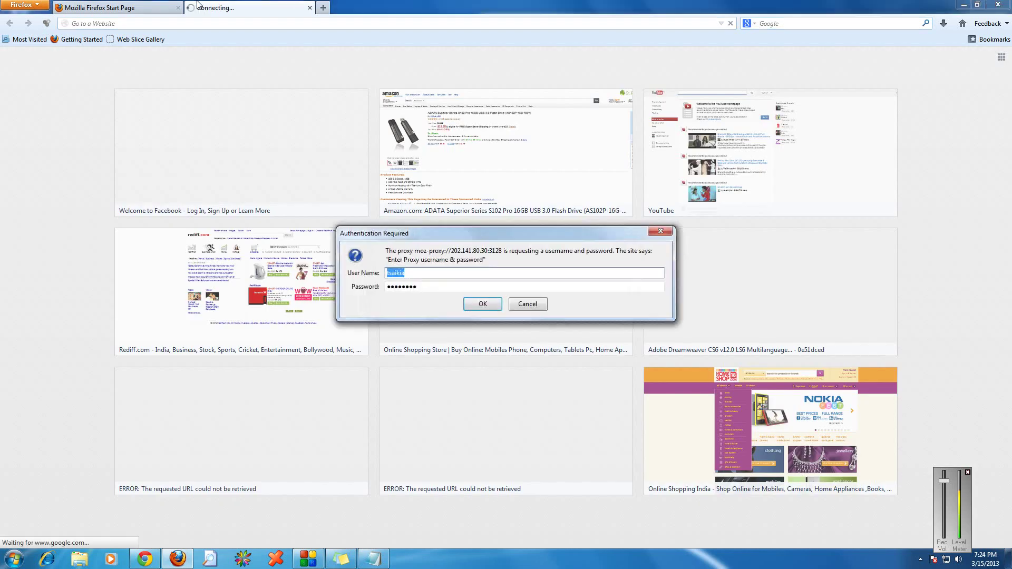
{"action": "key", "text": "Return"}
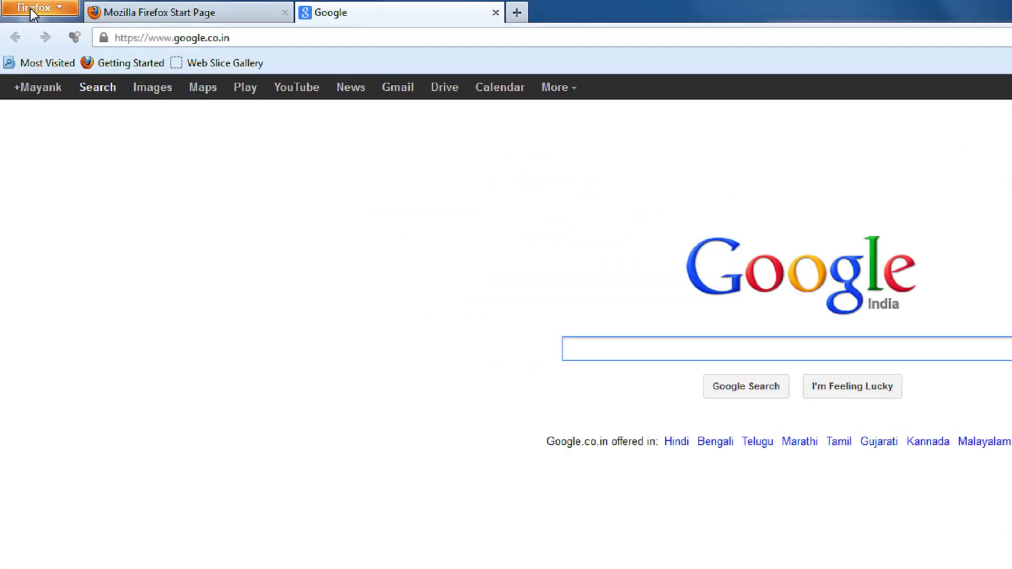
Step: Restart Firefox with add-ons disabled from the Help menu and confirm the restart
{"action": "left_click", "coordinate": [19, 8]}
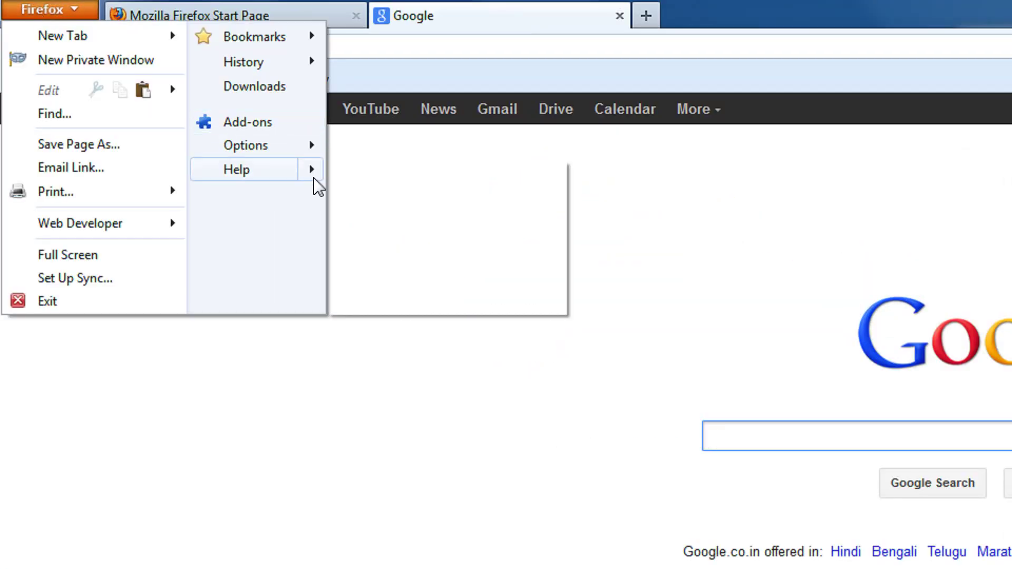
{"action": "mouse_move", "coordinate": [246, 169]}
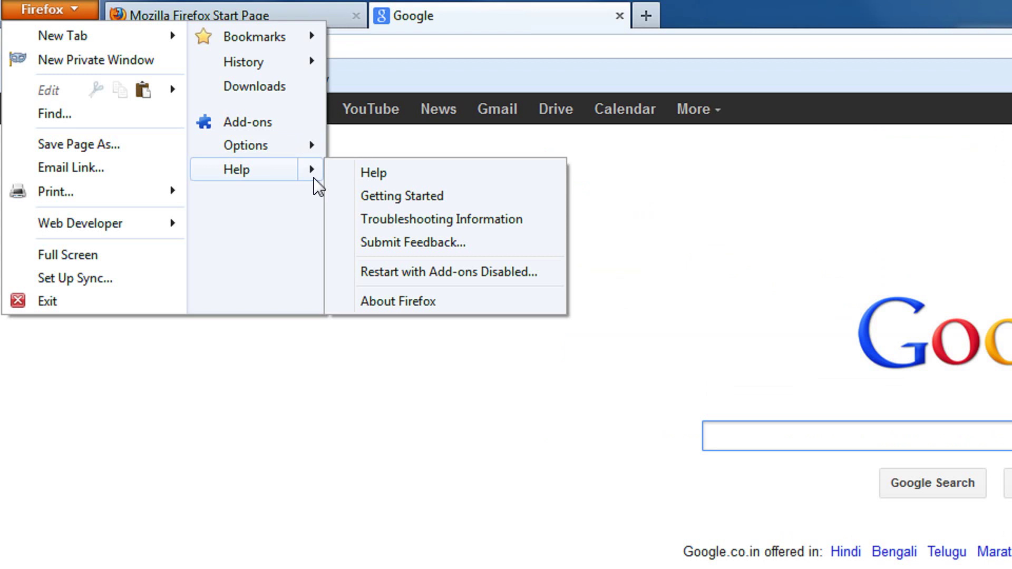
{"action": "left_click", "coordinate": [455, 277]}
{"action": "mouse_move", "coordinate": [857, 499]}
{"action": "left_mouse_down"}
{"action": "mouse_move", "coordinate": [530, 296]}
{"action": "mouse_move", "coordinate": [463, 271]}
{"action": "left_mouse_up"}
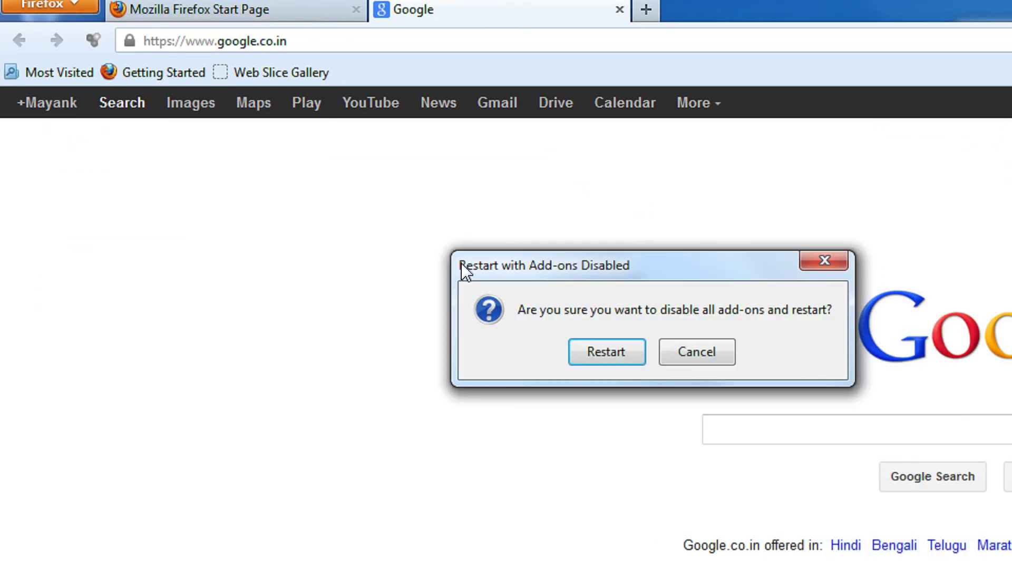
{"action": "left_click", "coordinate": [615, 356]}
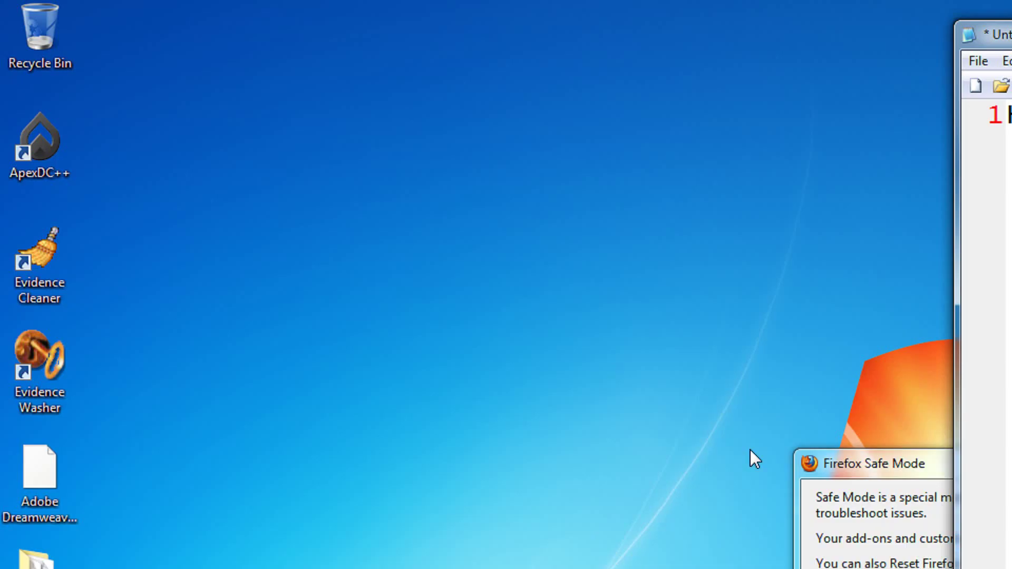
Step: Centre the Firefox Safe Mode dialog and choose Reset Firefox instead of Safe Mode
{"action": "left_click_drag", "start_coordinate": [810, 450], "coordinate": [268, 156]}
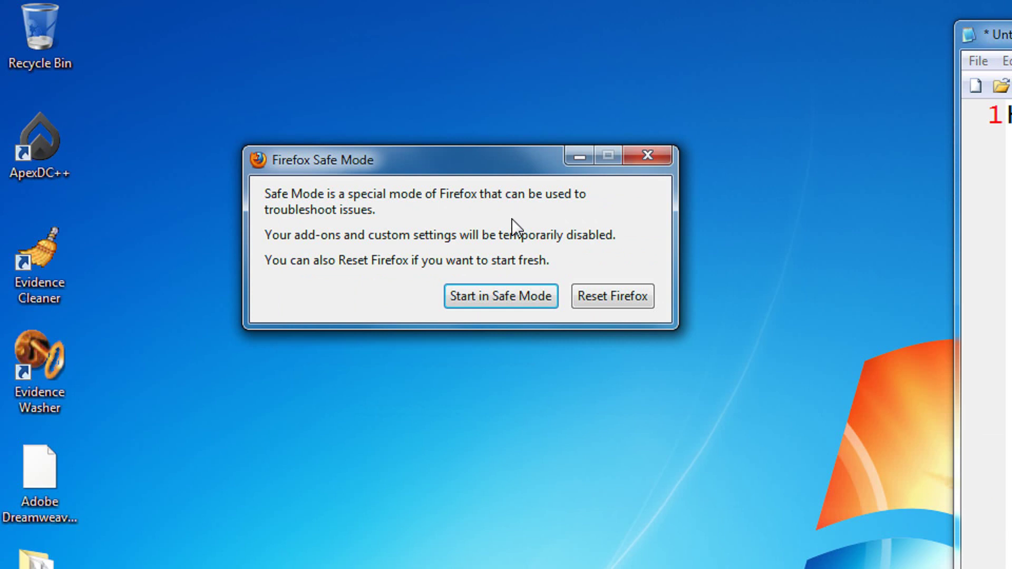
{"action": "left_click", "coordinate": [615, 304]}
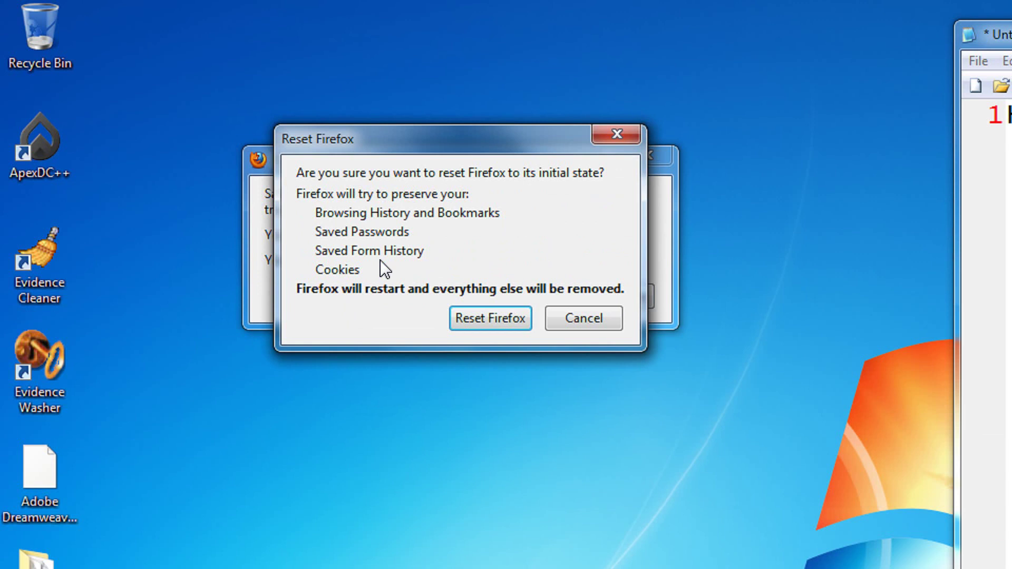
Step: Confirm the Firefox reset and finish the Import Wizard so Firefox restarts fresh
{"action": "left_click", "coordinate": [492, 317]}
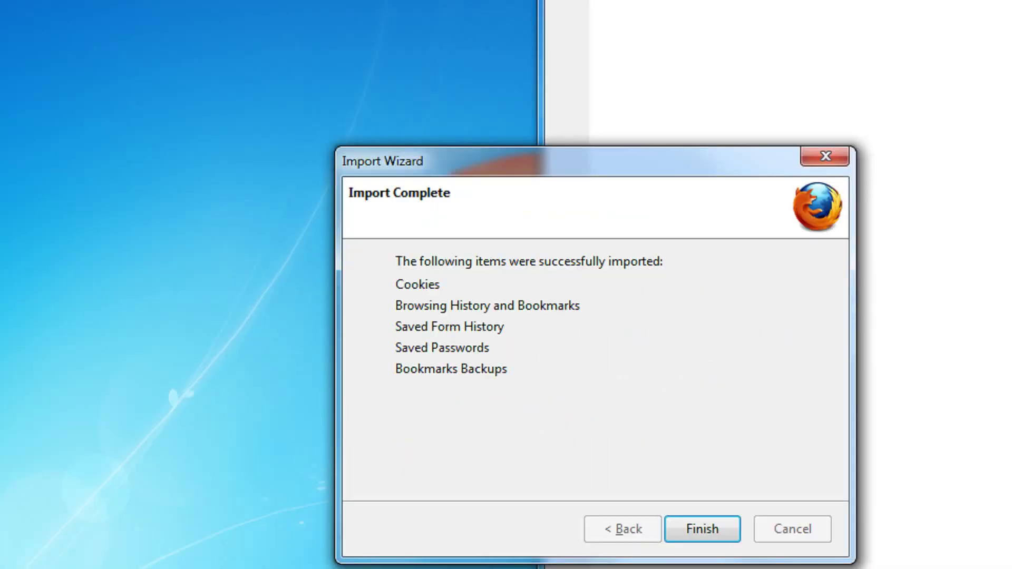
{"action": "left_click_drag", "start_coordinate": [504, 158], "coordinate": [303, 82]}
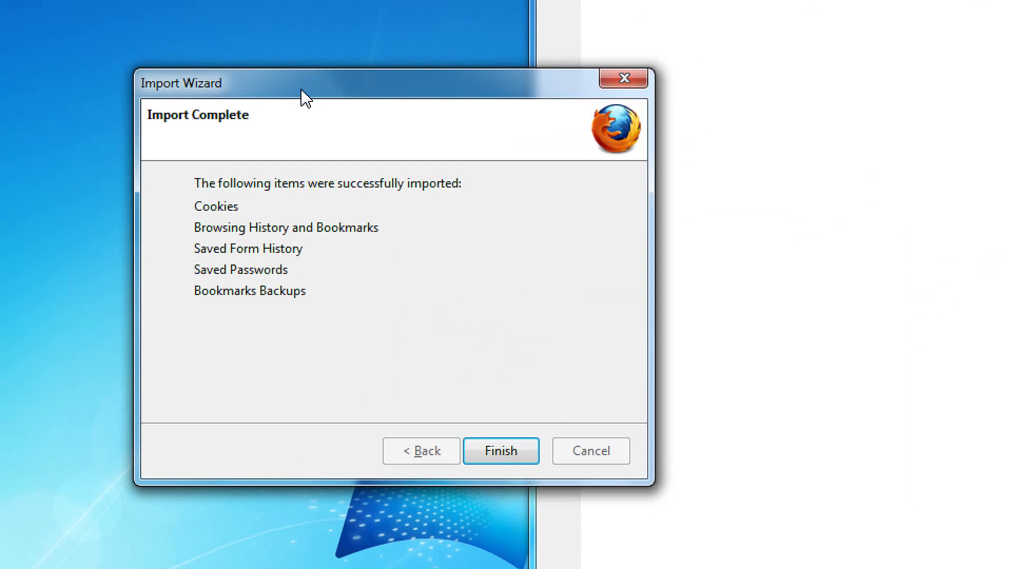
{"action": "left_click", "coordinate": [511, 465]}
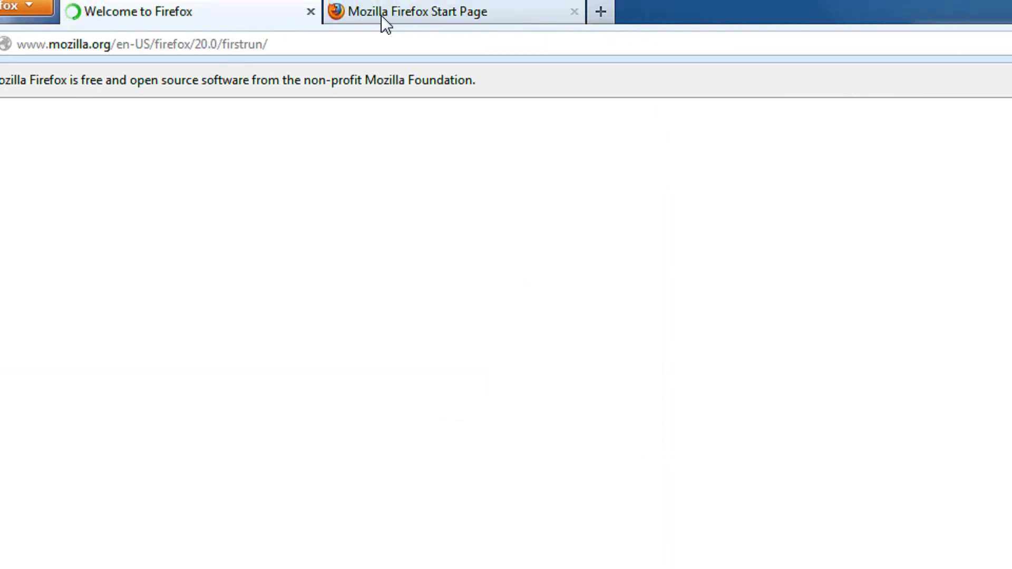
Step: Check the disabled extensions in Add-ons, then return to Start Page and minimise Firefox
{"action": "left_click", "coordinate": [25, 9]}
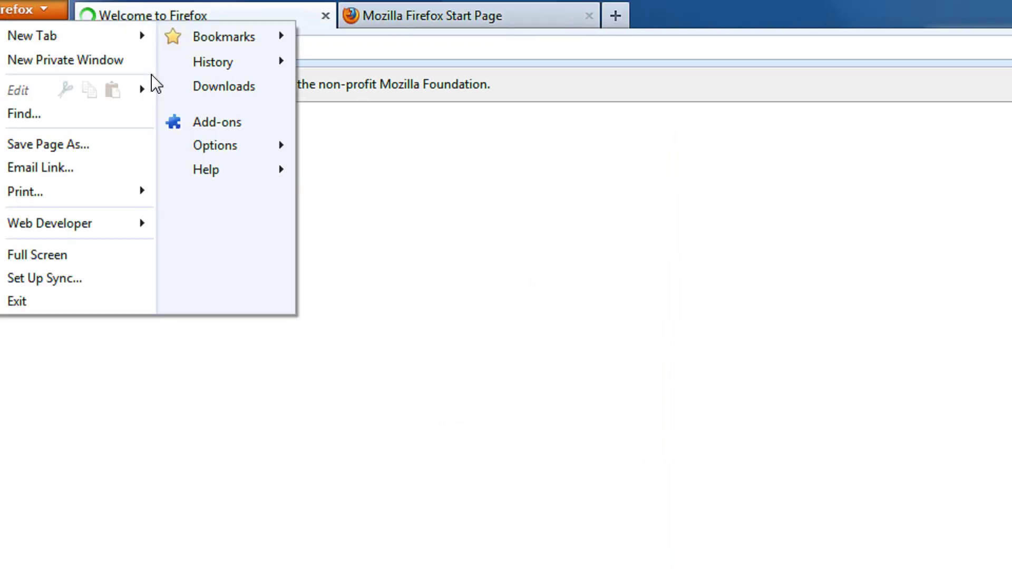
{"action": "left_click", "coordinate": [216, 125]}
{"action": "left_click", "coordinate": [127, 203]}
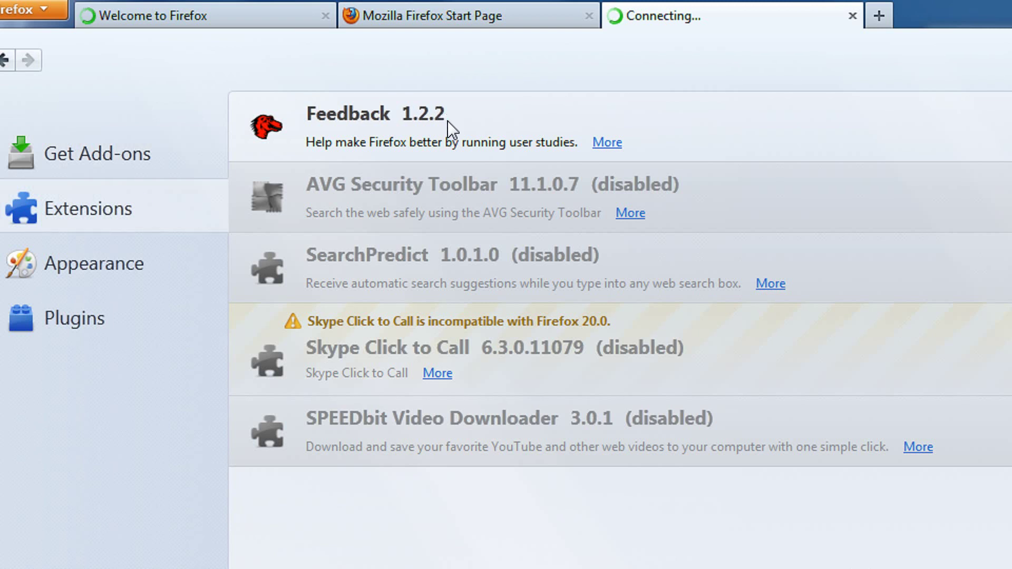
{"action": "left_click", "coordinate": [452, 18]}
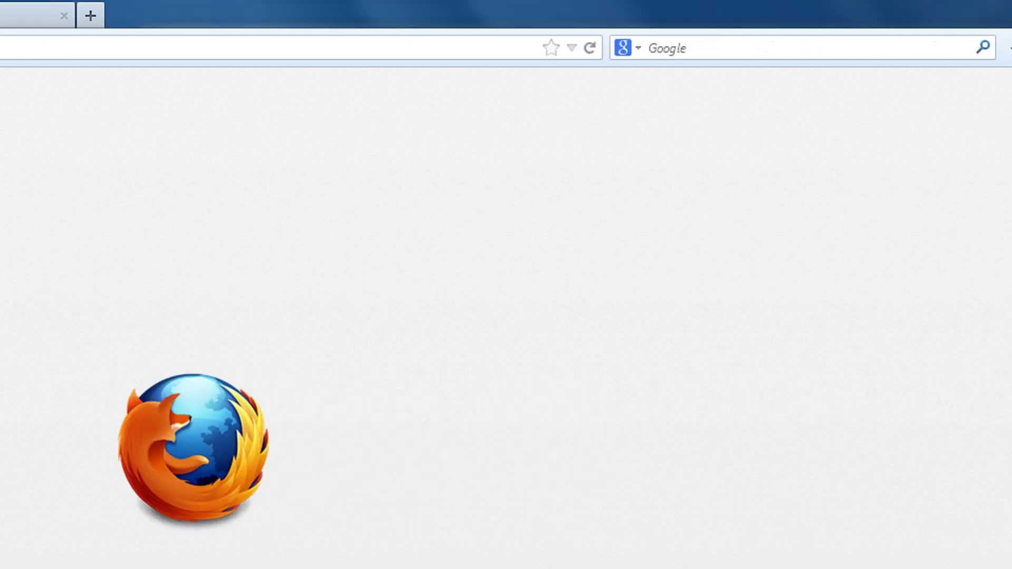
{"action": "left_click", "coordinate": [985, 11]}
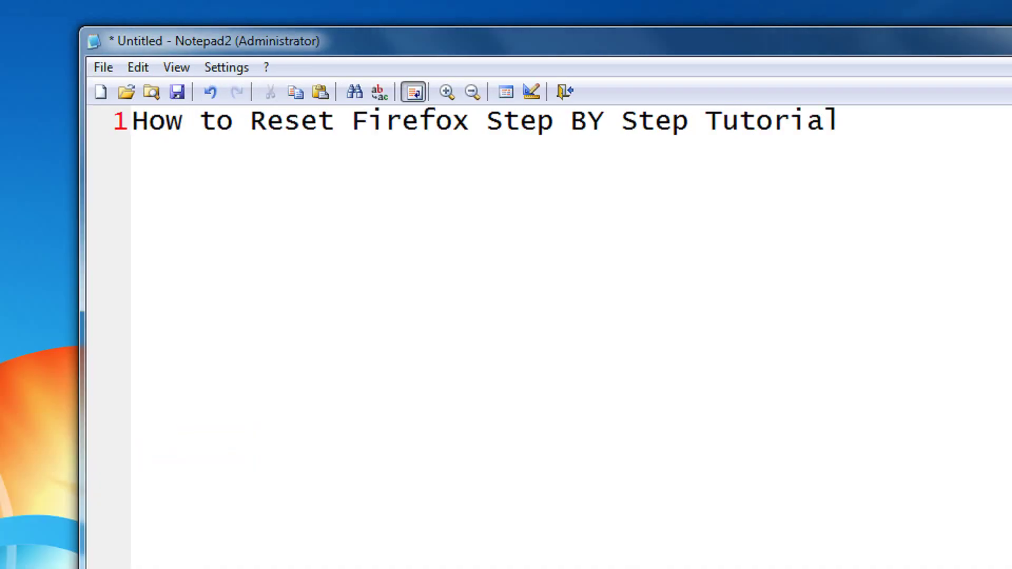